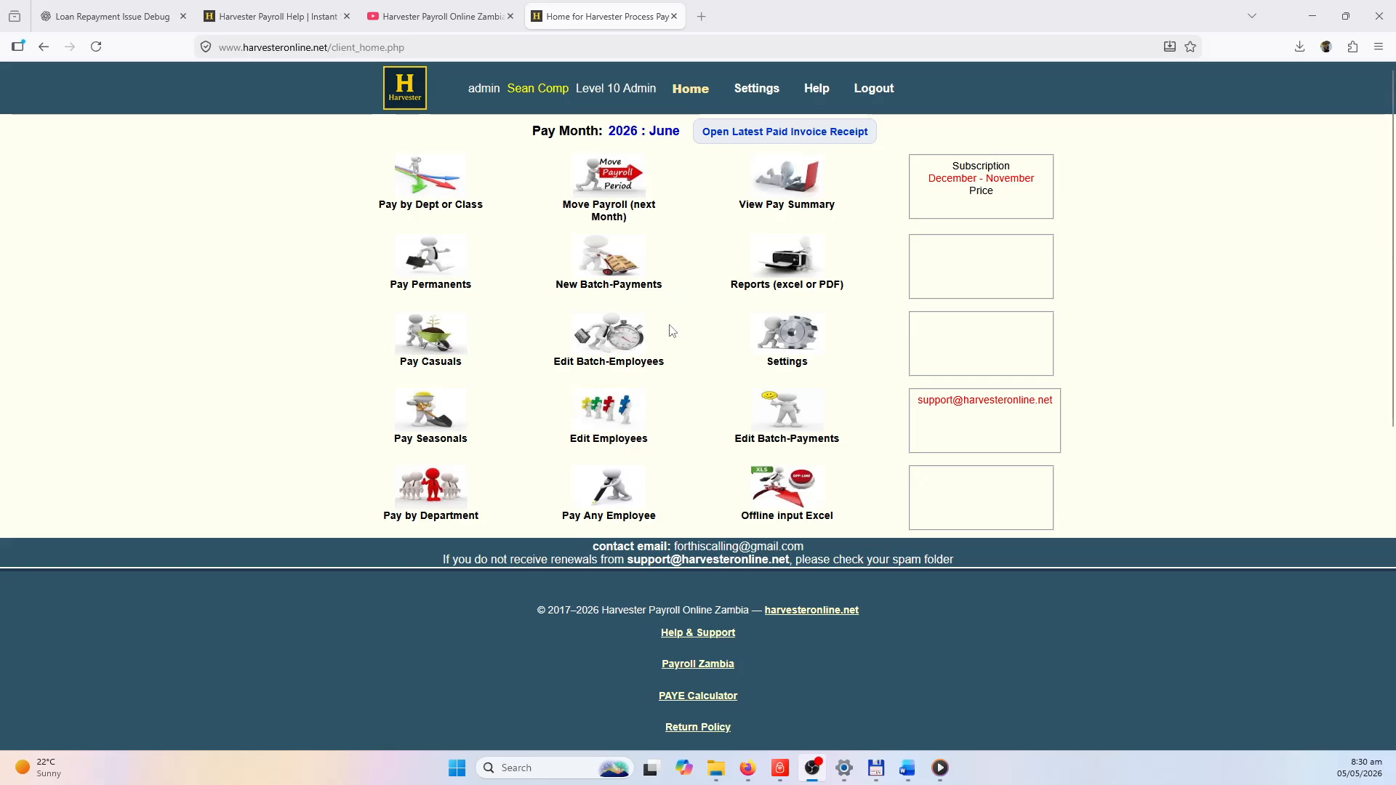
# Look over the Pay Me table and this period's payroll summary, returning to the home page.
pyautogui.click(598, 485)
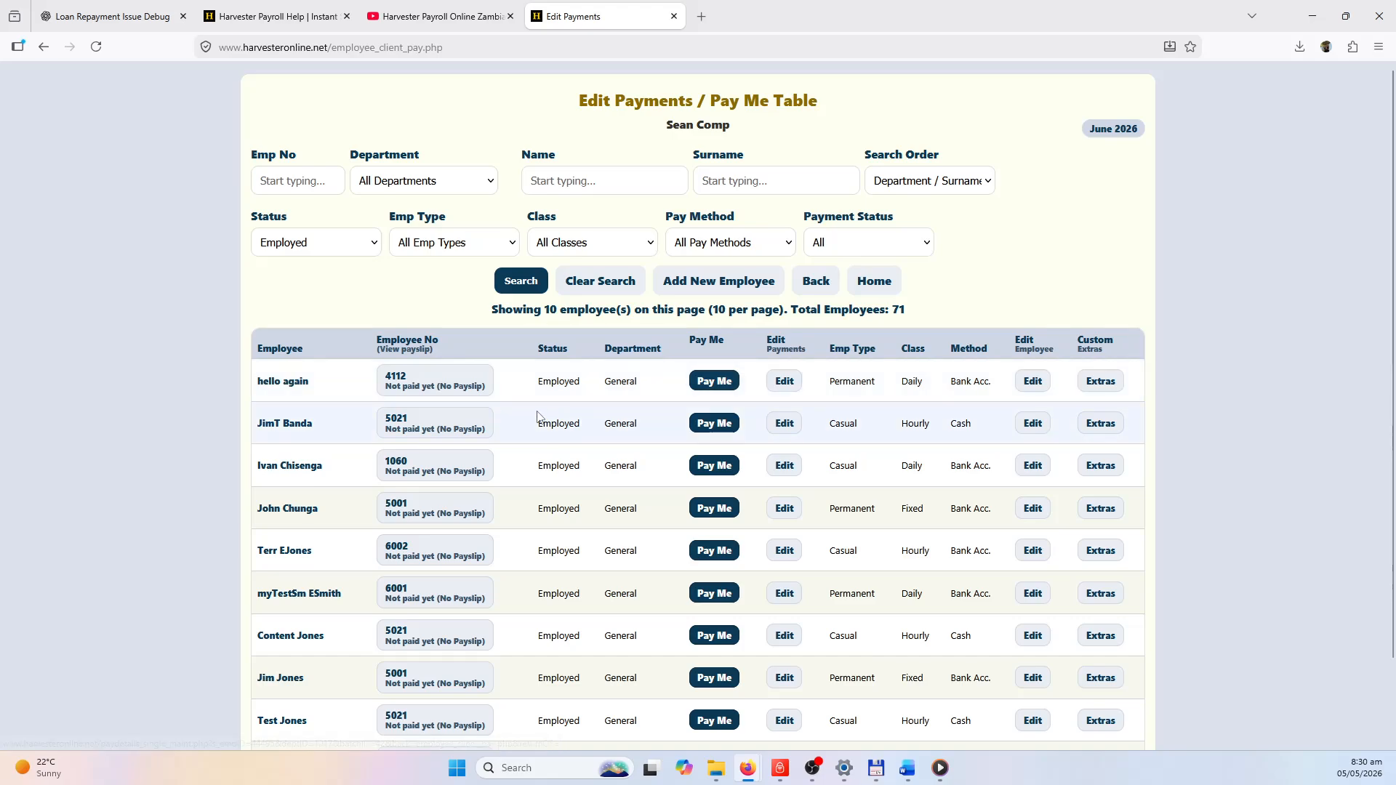
pyautogui.click(810, 287)
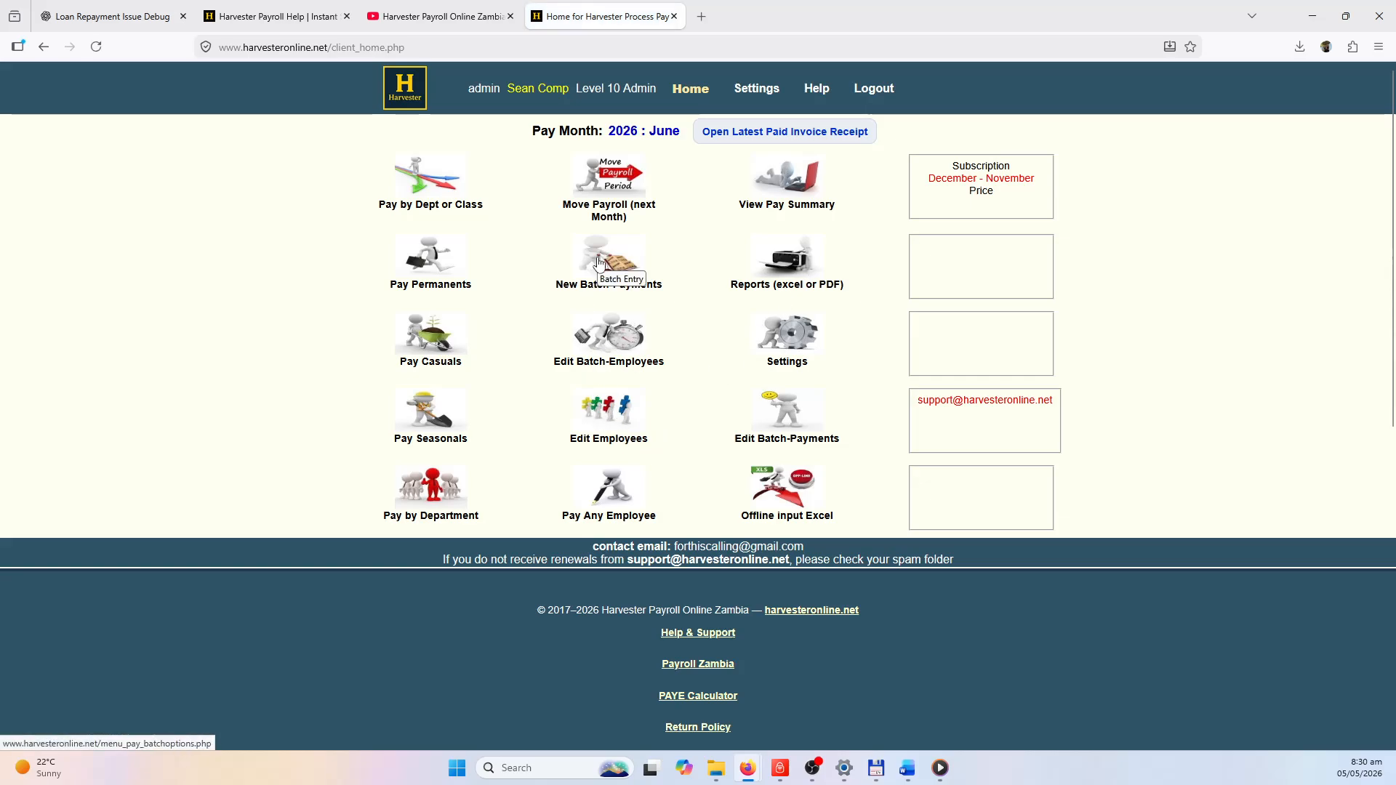
pyautogui.click(800, 191)
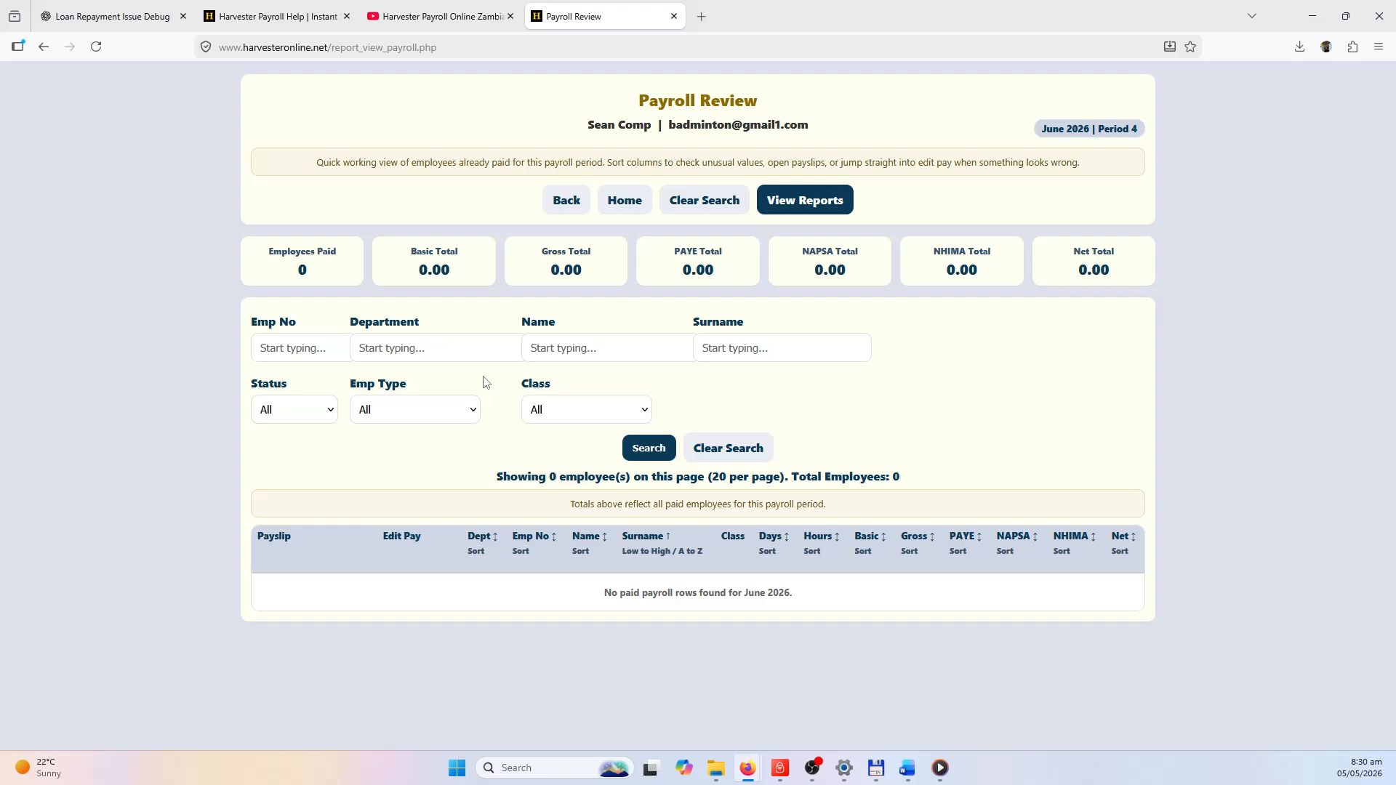
pyautogui.click(571, 202)
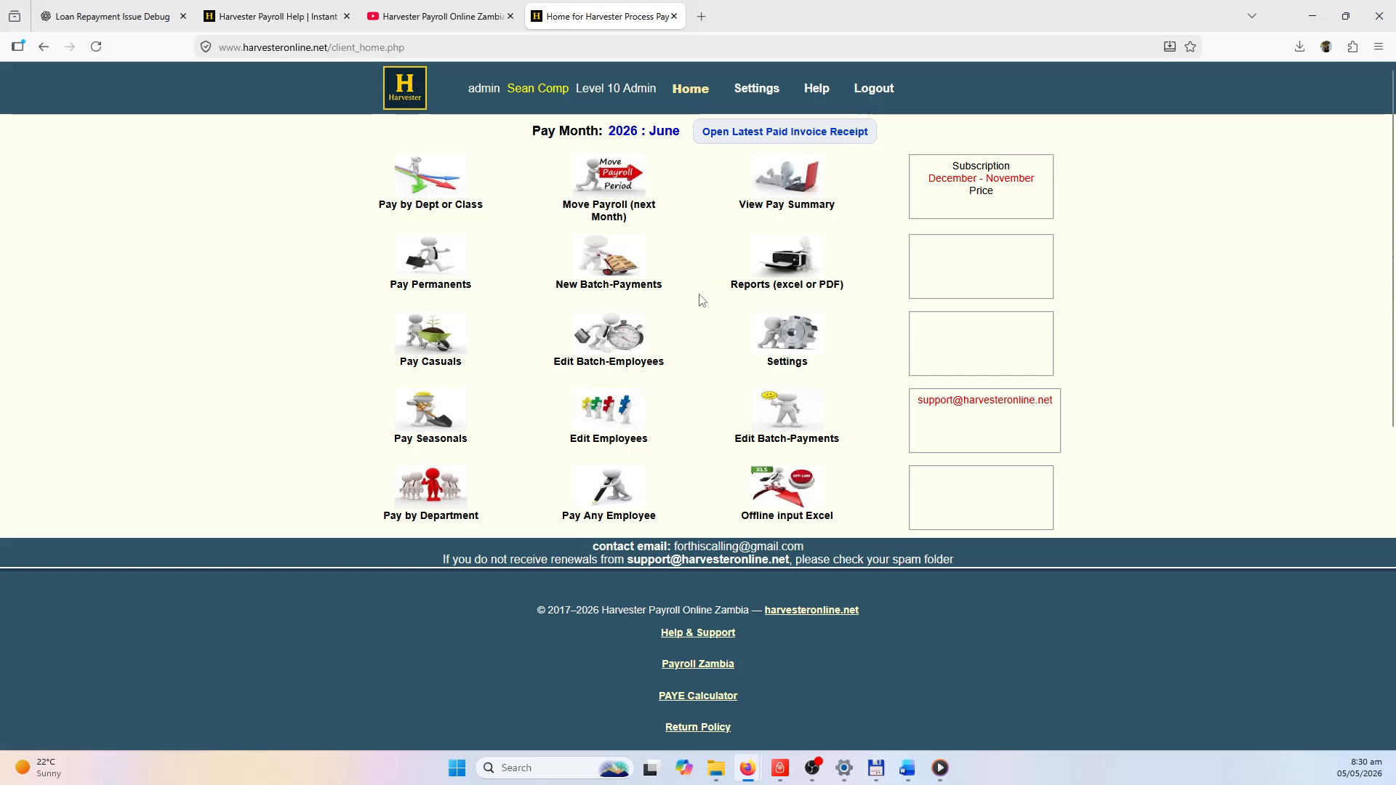
# Open the Pay Me table, sort it by Employee Number, then back to Department / Surname.
pyautogui.click(610, 492)
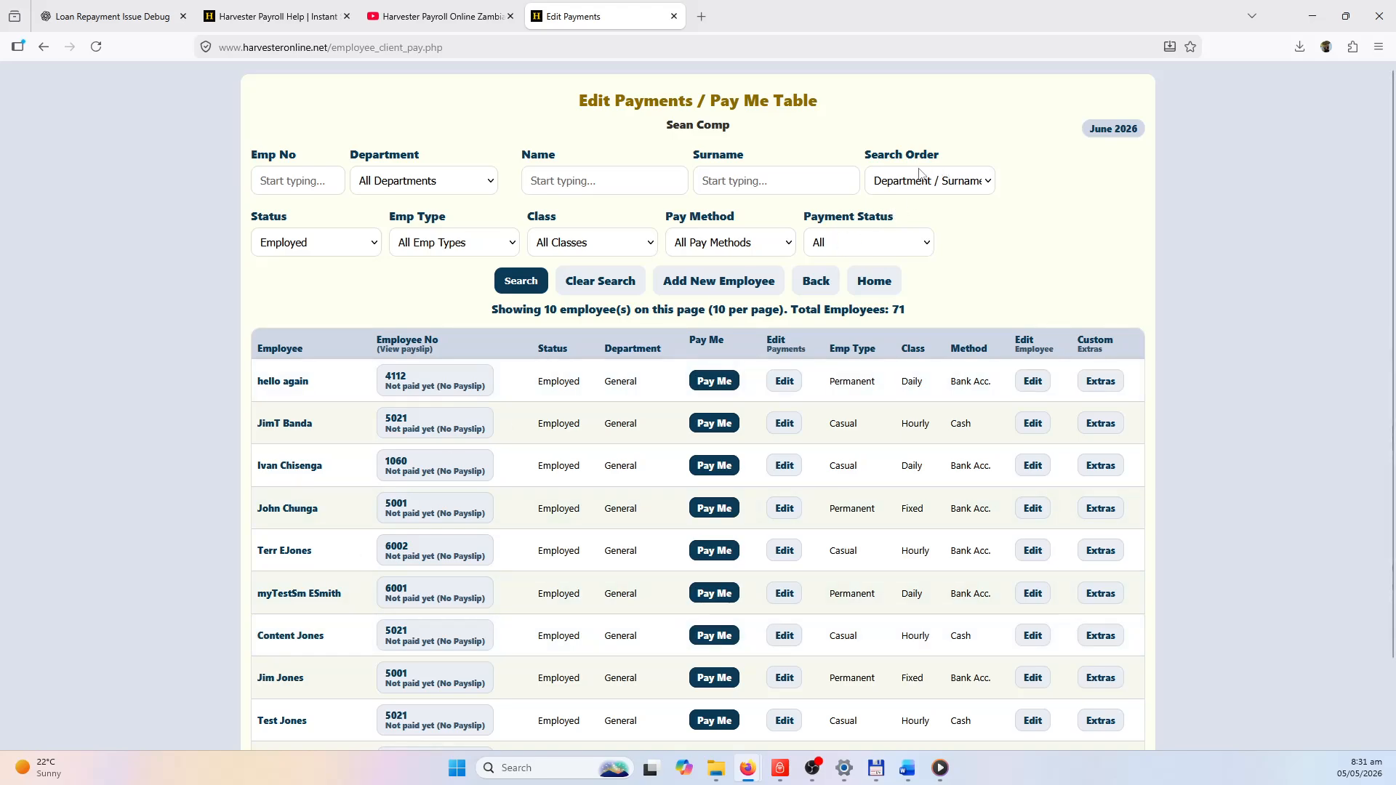
pyautogui.click(942, 186)
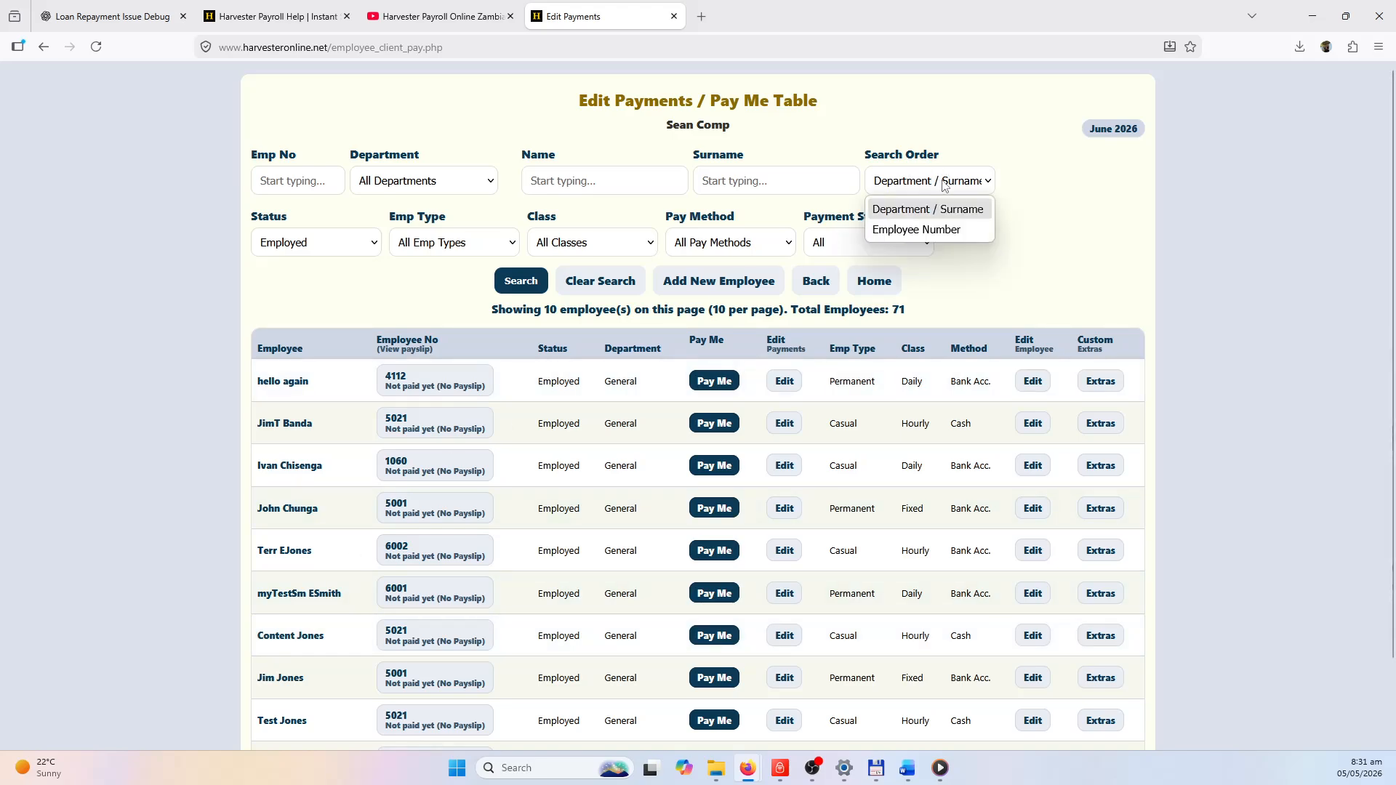
pyautogui.click(934, 229)
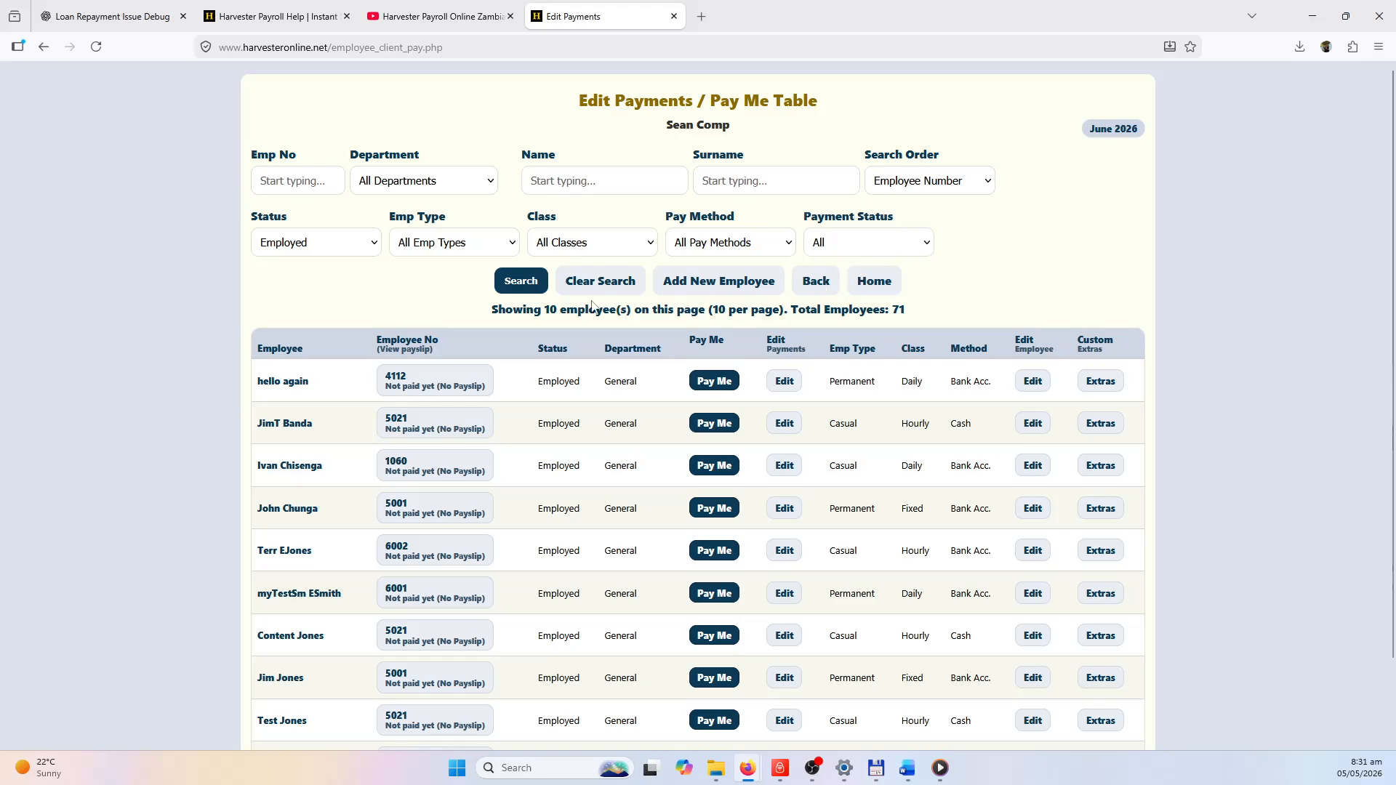
pyautogui.click(526, 283)
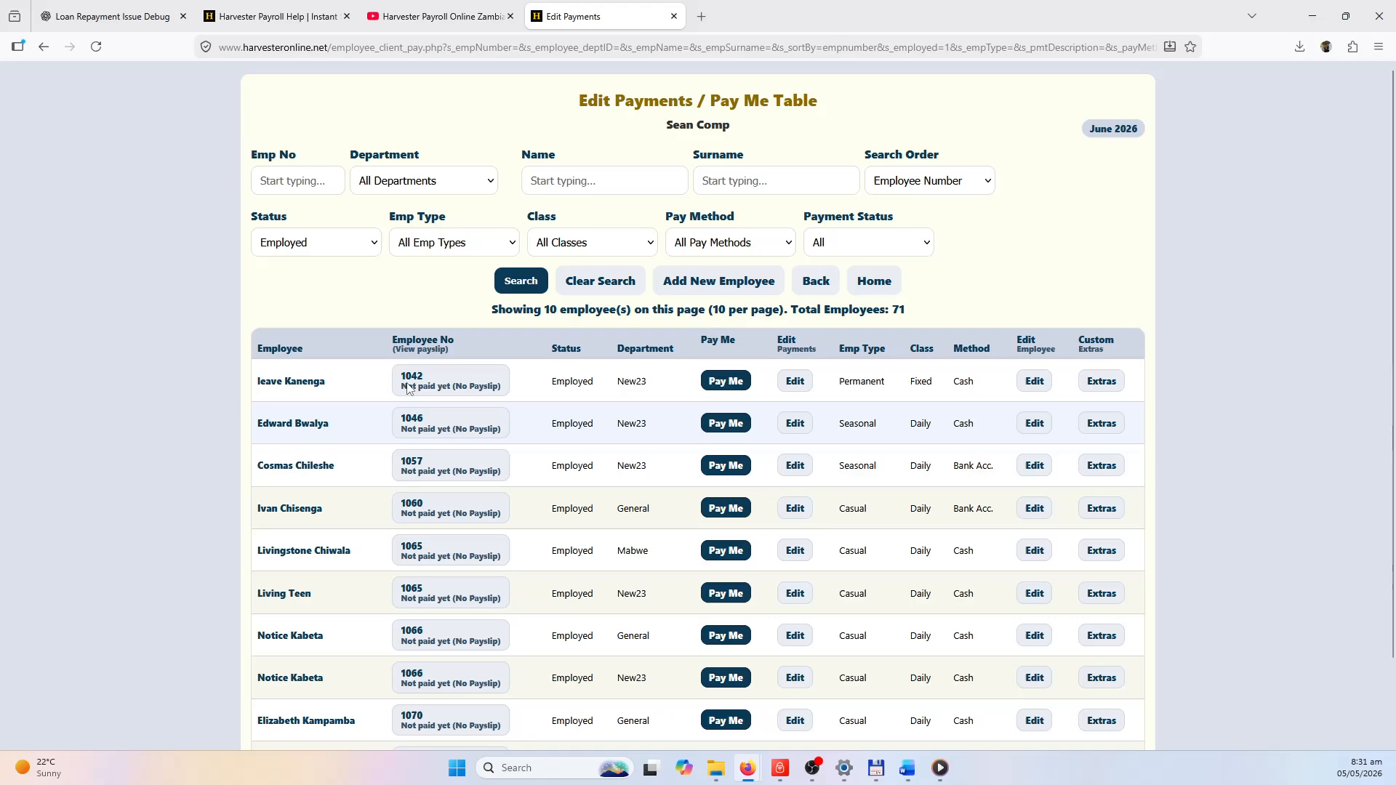
pyautogui.click(941, 182)
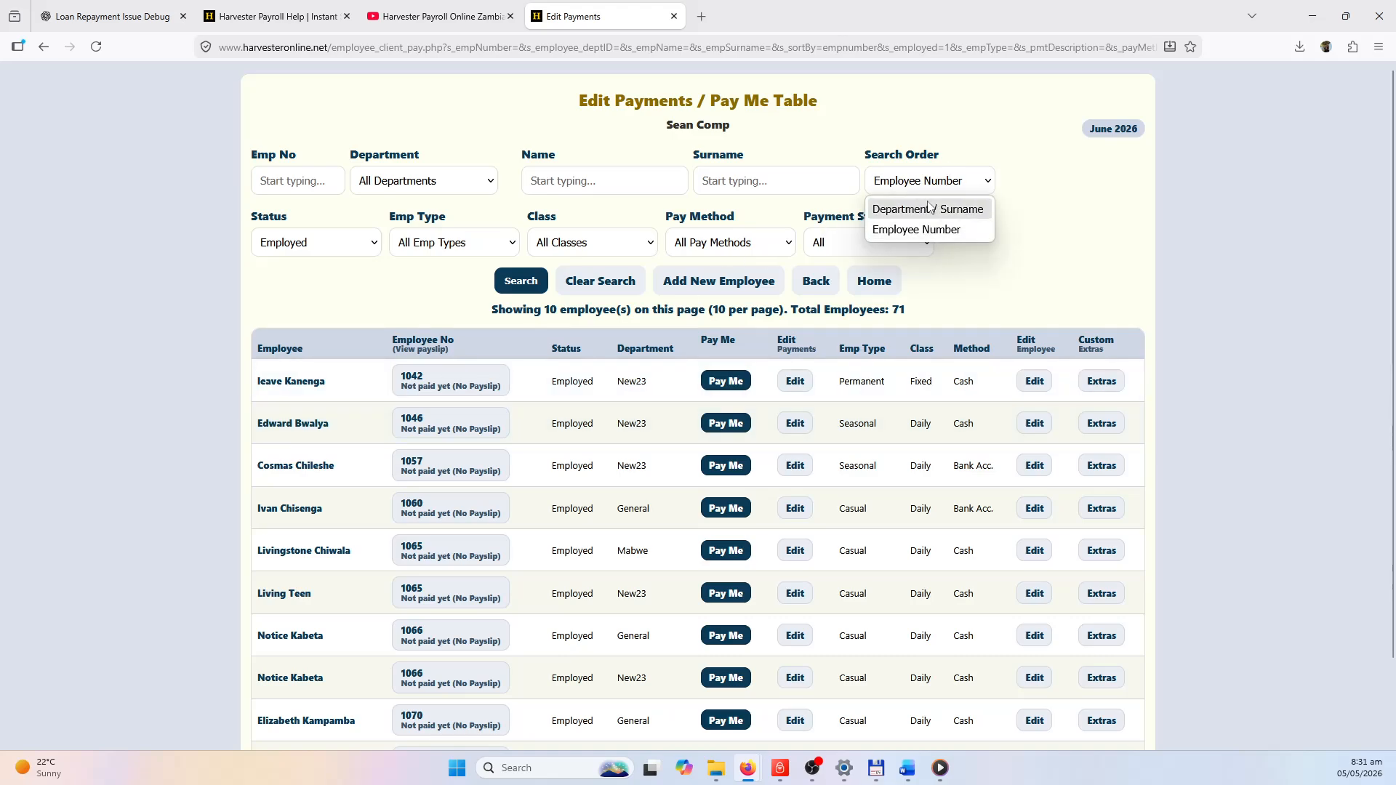
pyautogui.click(931, 209)
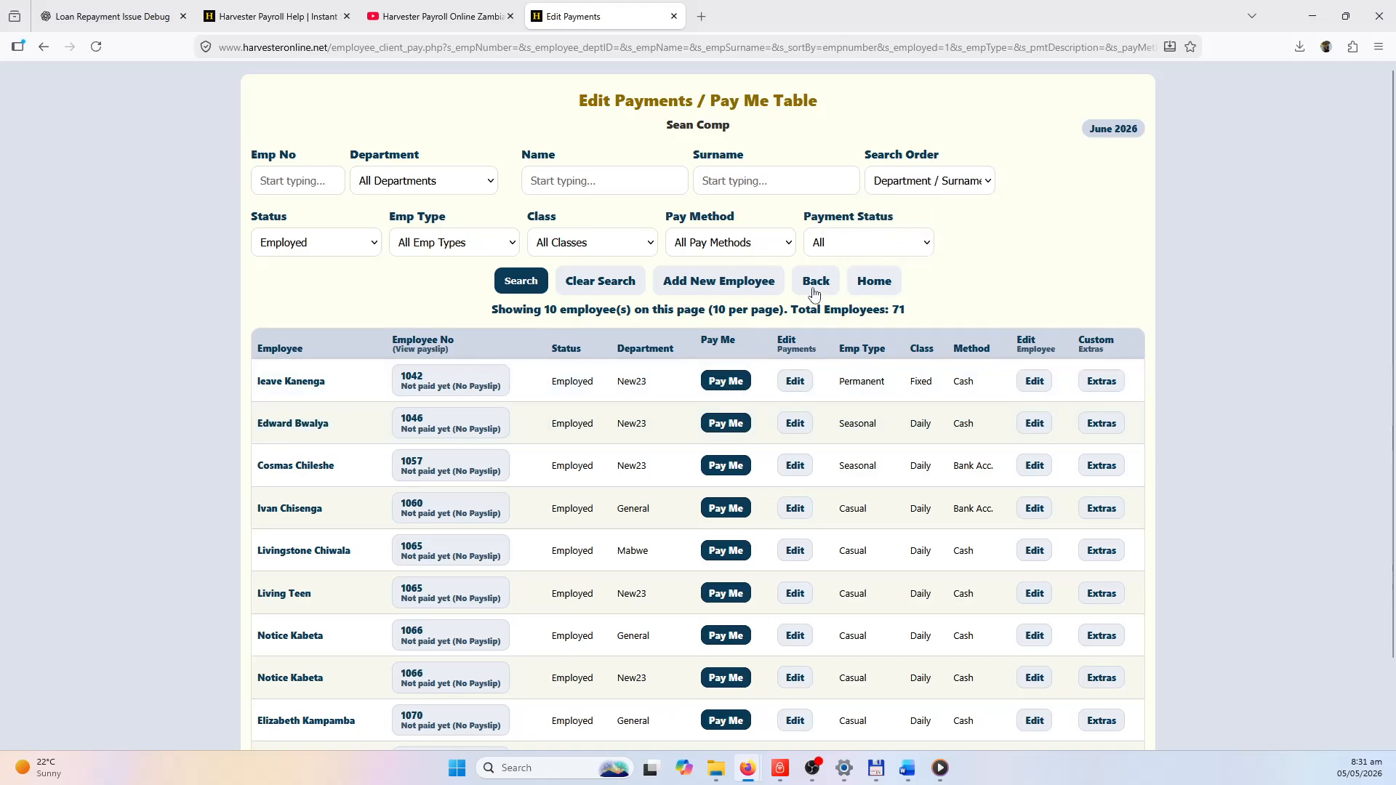
pyautogui.click(524, 286)
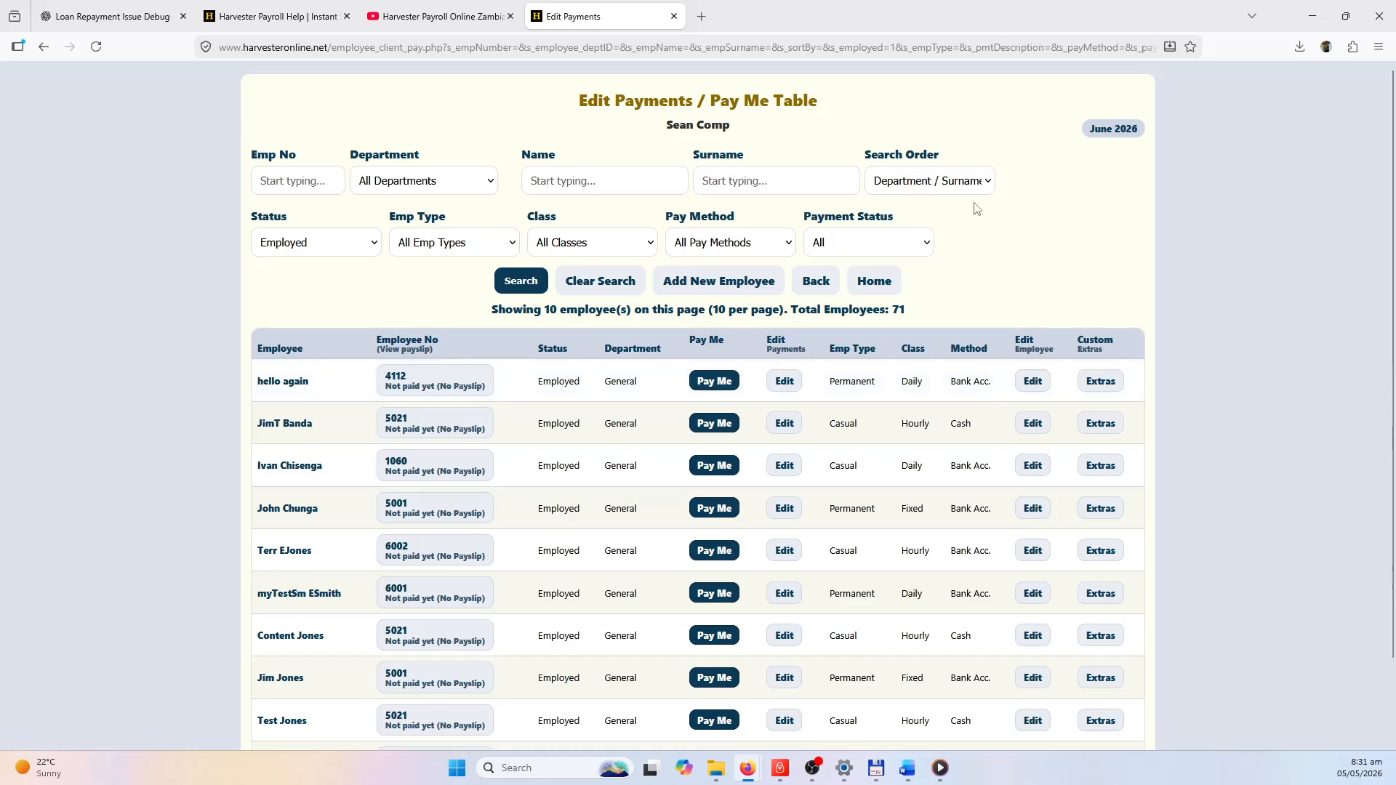
# Filter the Pay Me table by first name so only one unpaid employee is listed.
pyautogui.click(598, 183)
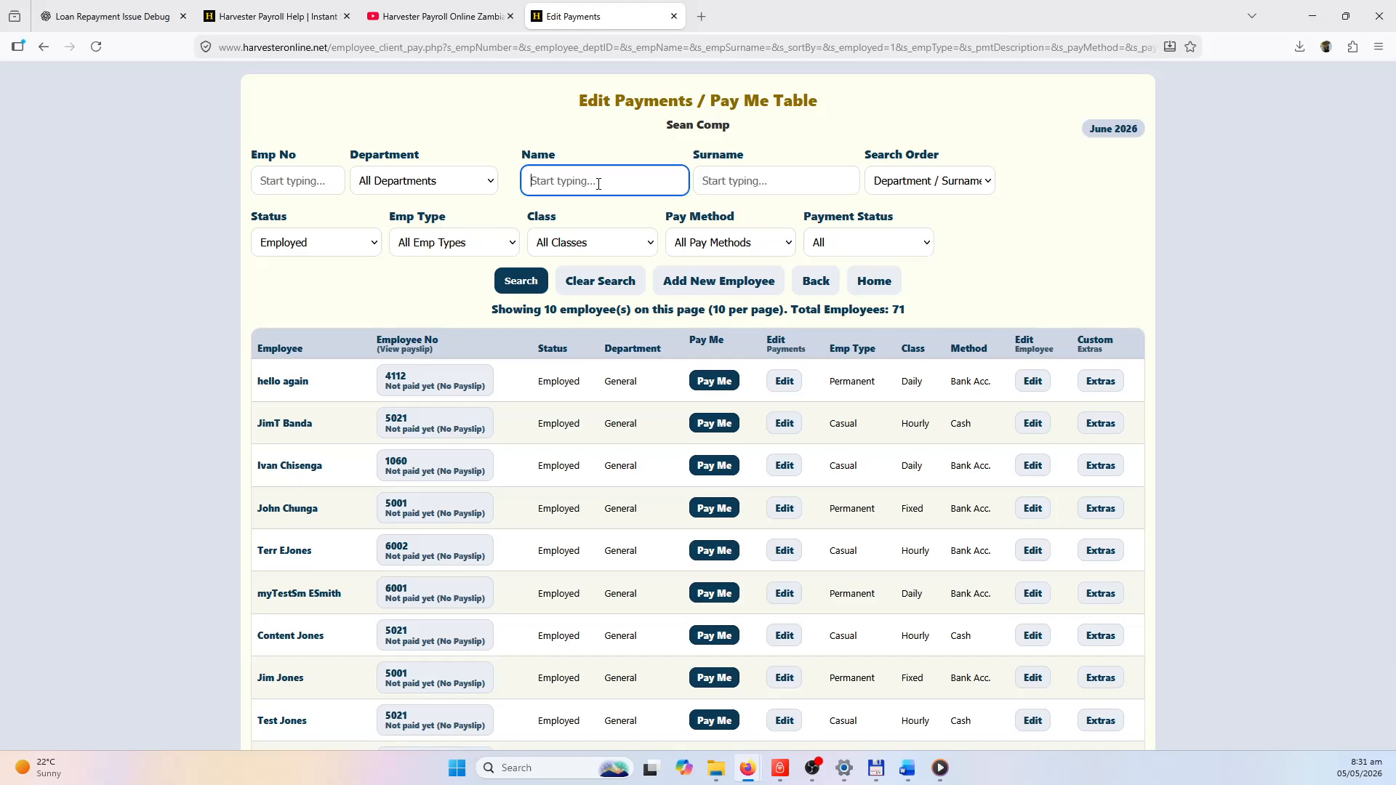
pyautogui.write('ji')
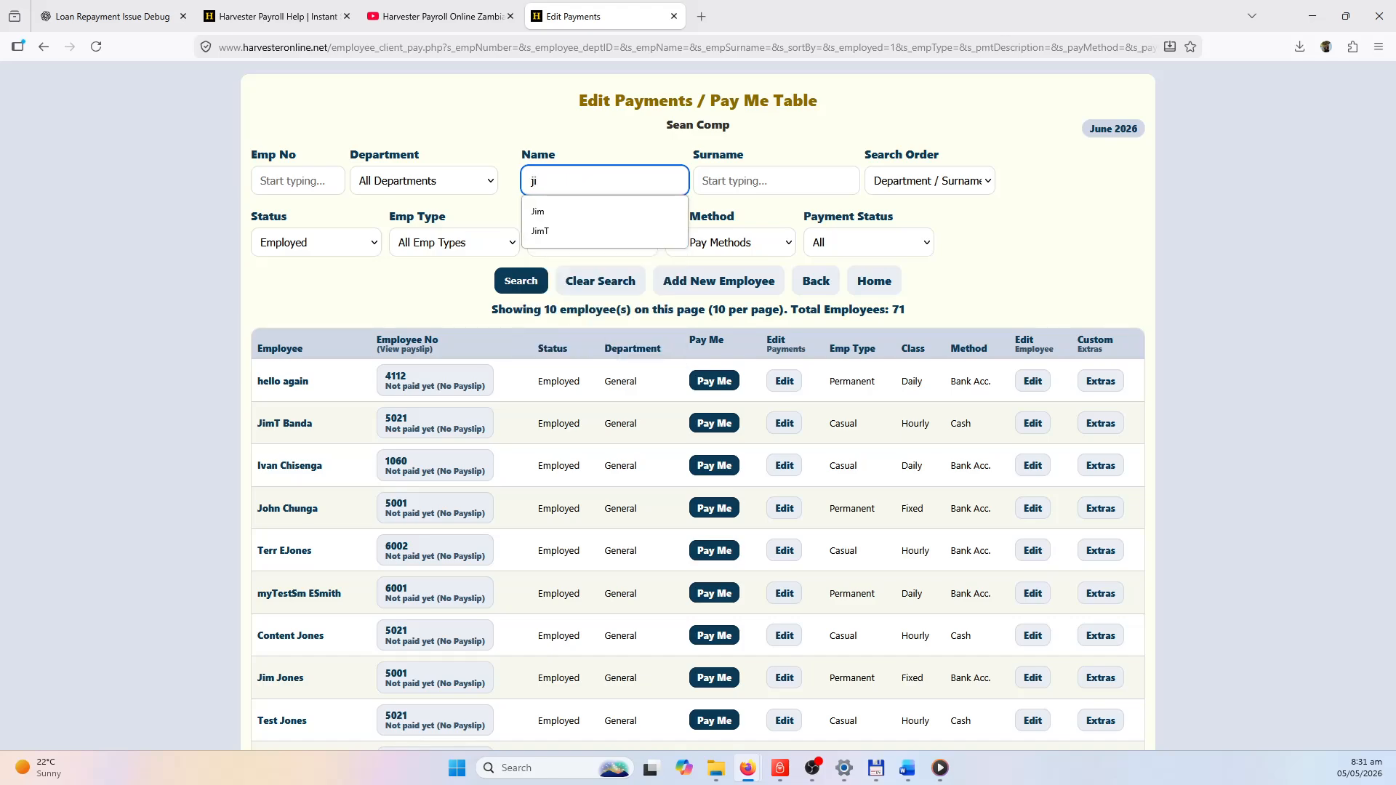
pyautogui.write('m')
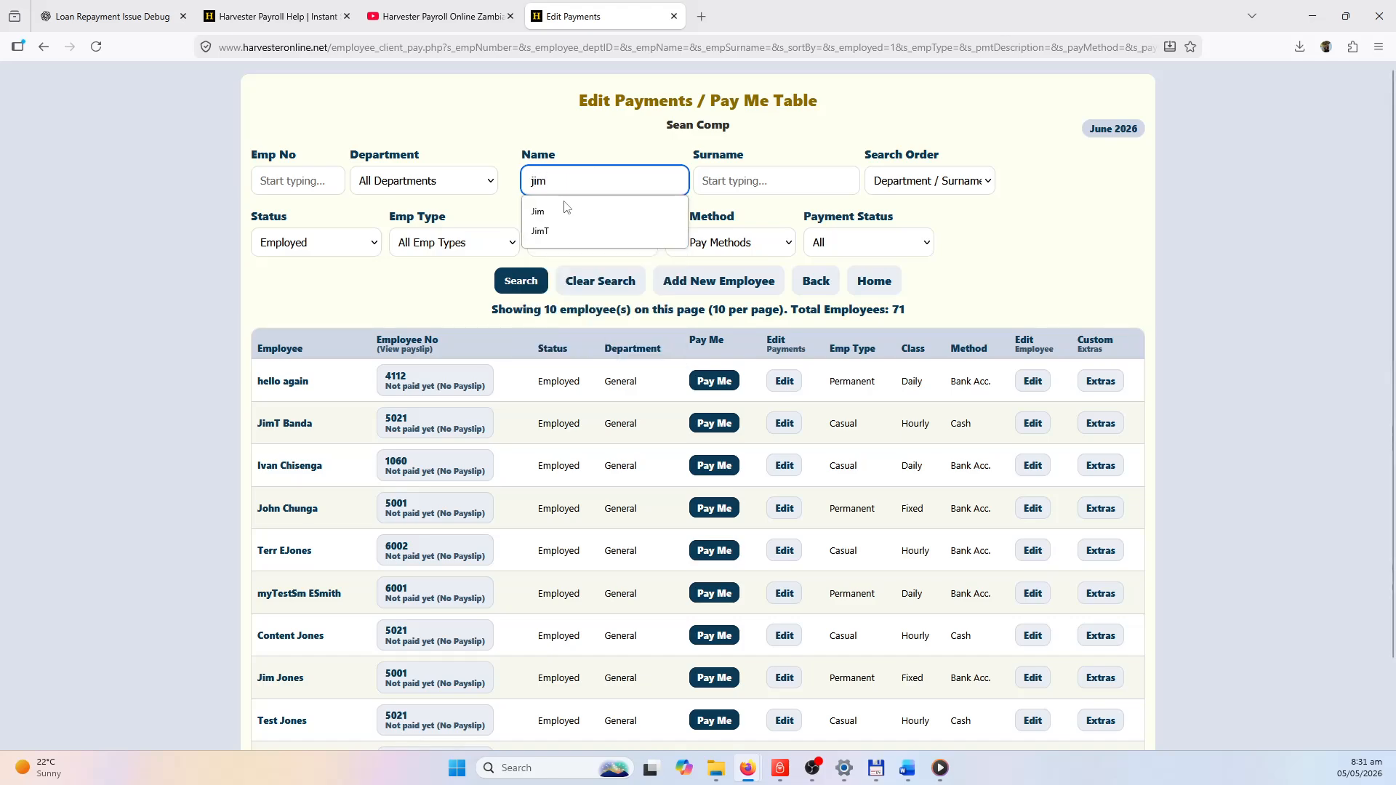
pyautogui.click(541, 231)
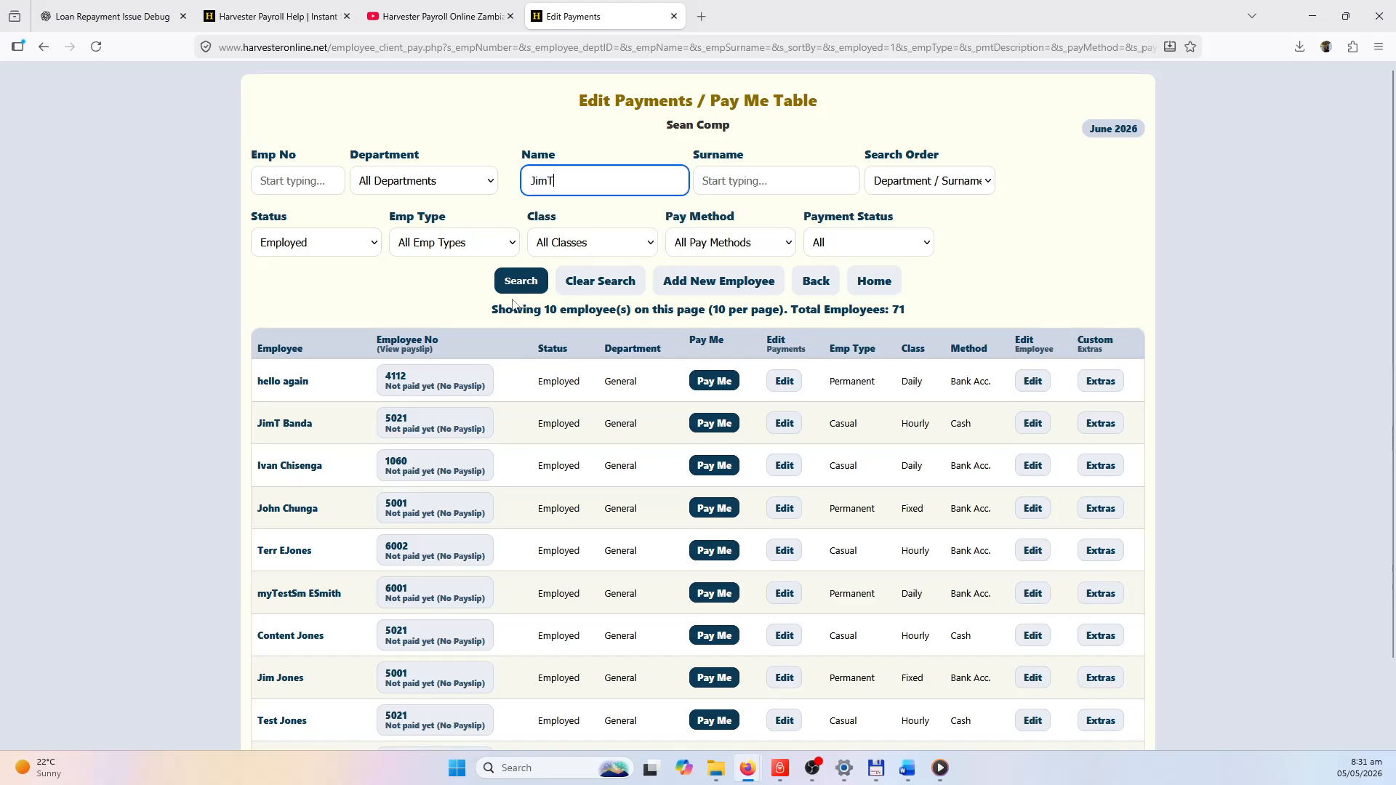
pyautogui.click(514, 289)
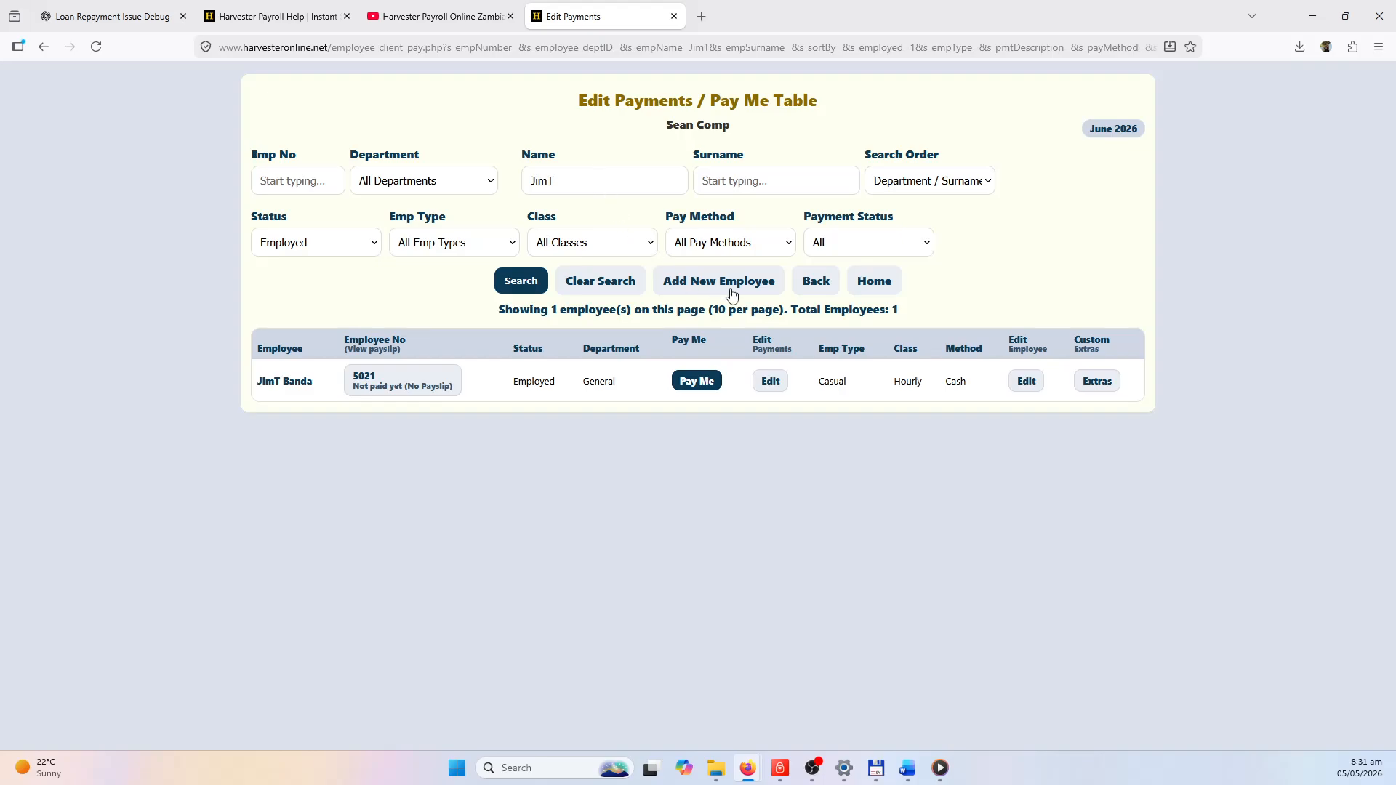
# Clear the name filter and list only the Mabwe department's 17 employees.
pyautogui.click(600, 290)
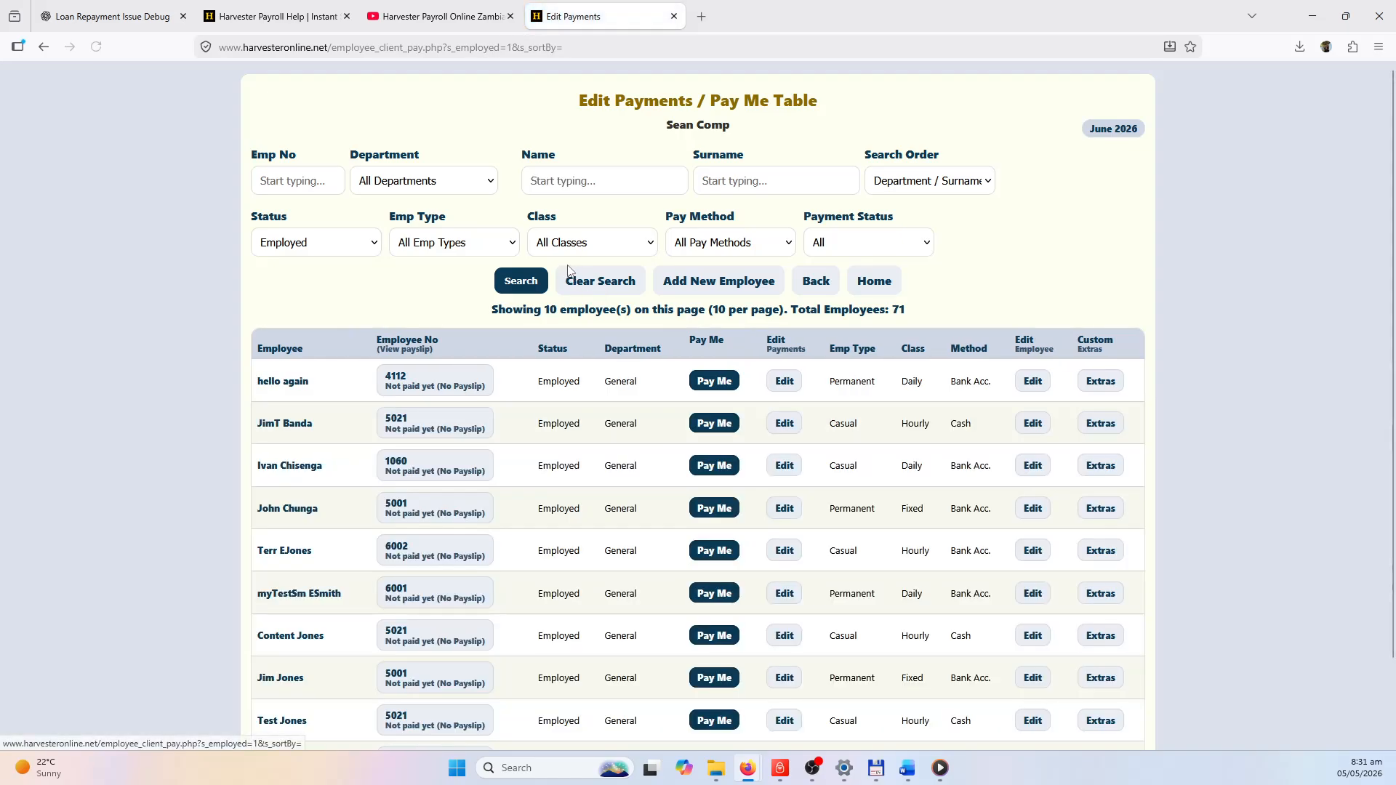
pyautogui.click(462, 185)
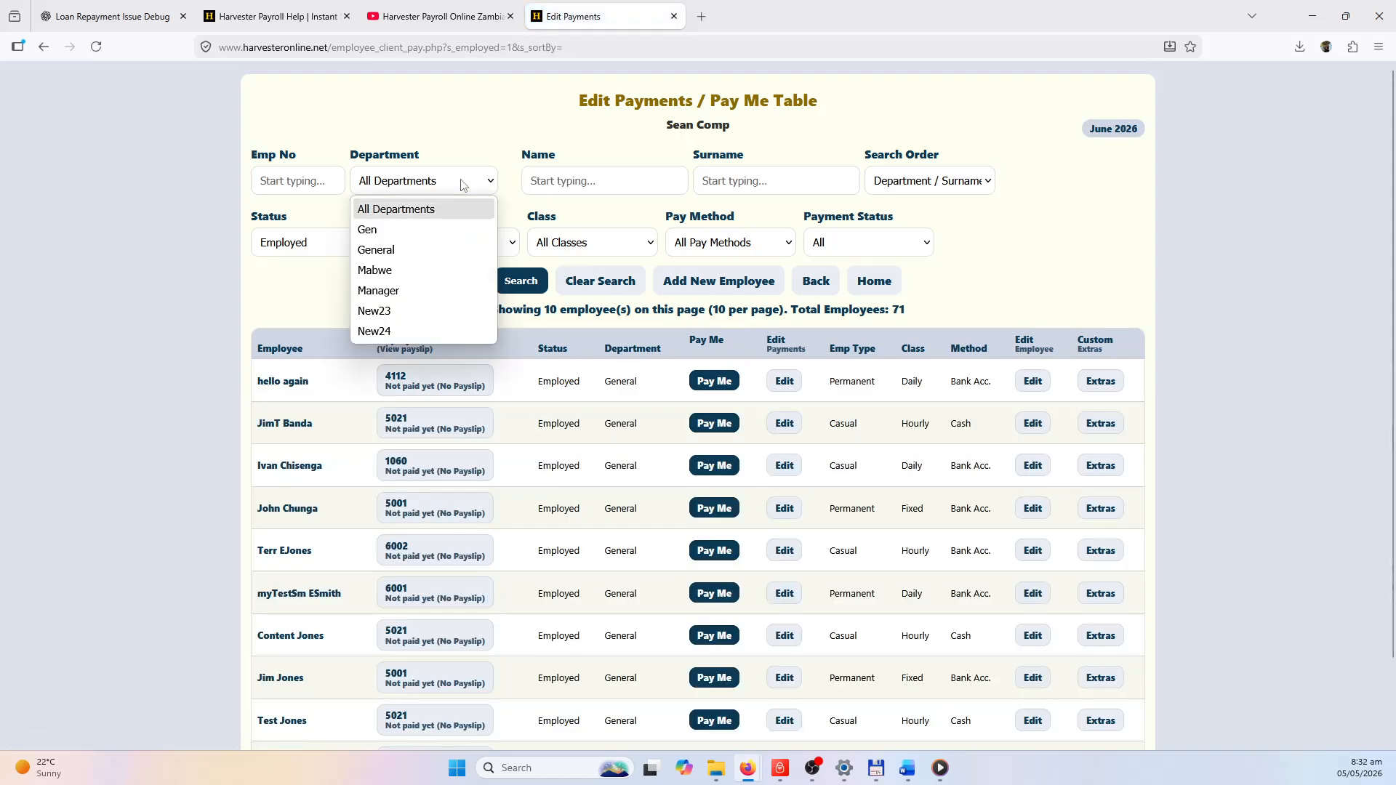
pyautogui.click(399, 272)
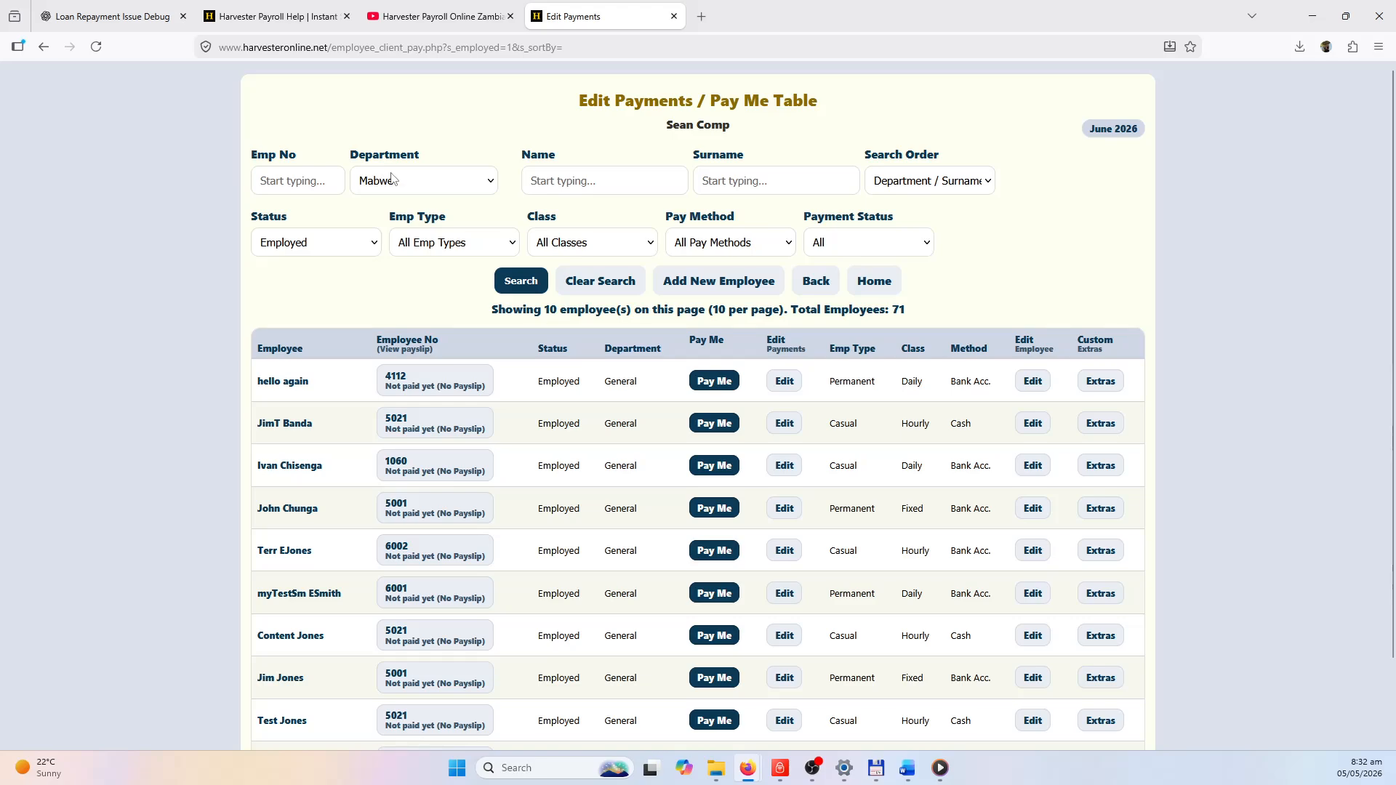
pyautogui.click(520, 282)
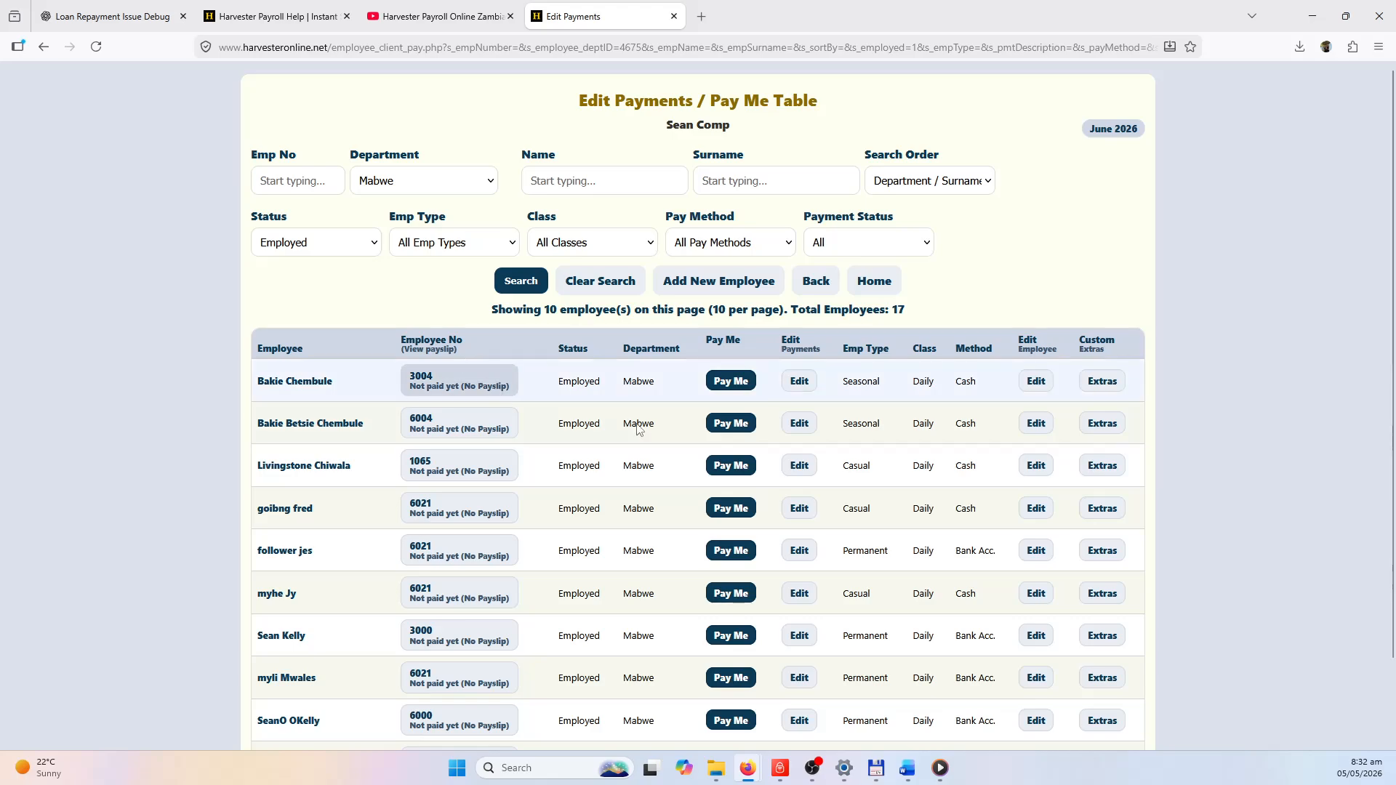
# Start the employee's June 2026 payment, enter 22 work days and step through the other fields.
pyautogui.click(718, 385)
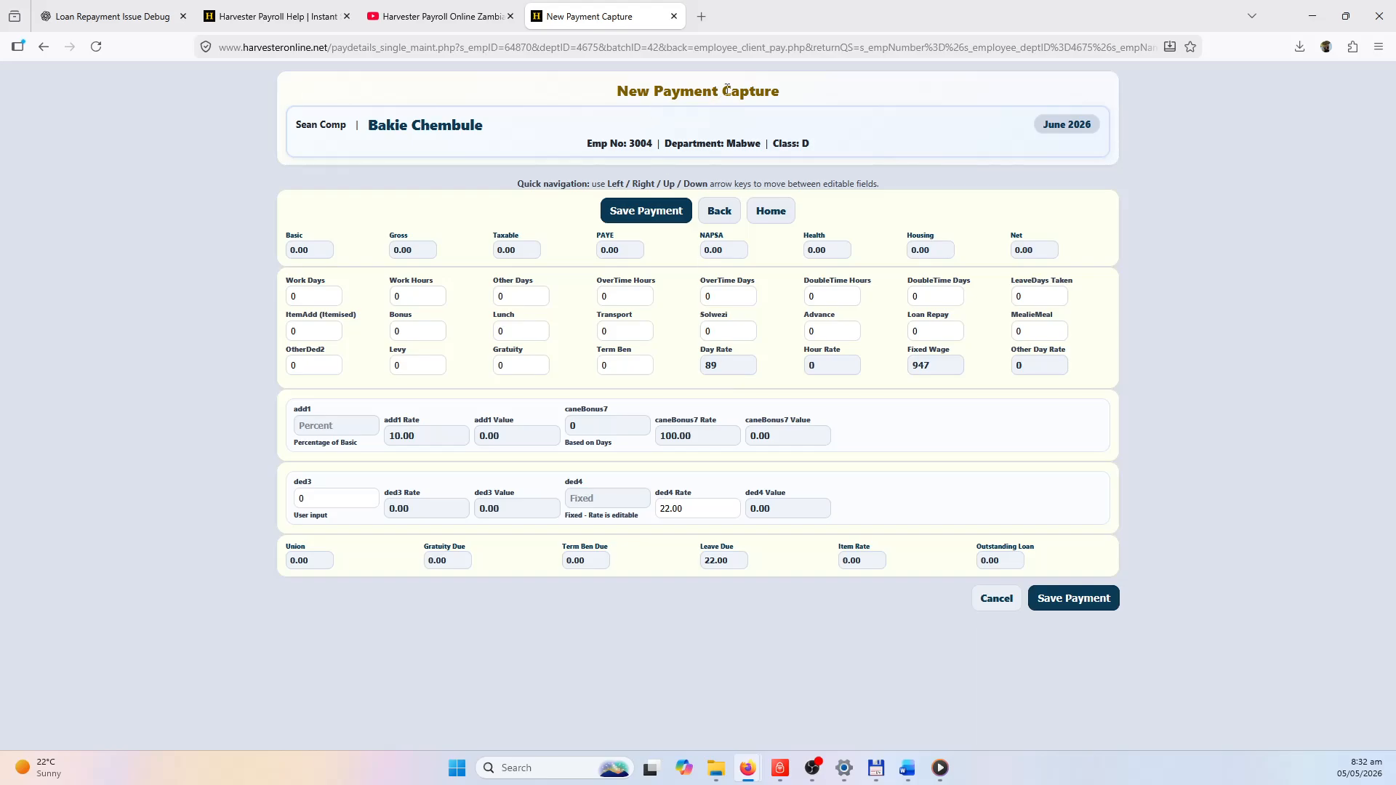
pyautogui.click(333, 293)
pyautogui.write('22')
pyautogui.press('Down')
pyautogui.press('Right')
pyautogui.press('Up')
pyautogui.press('Right')
pyautogui.press('Right')
pyautogui.press('Down')
pyautogui.click(760, 298)
pyautogui.click(717, 298)
pyautogui.click(329, 299)
# Enter a ded3 deduction of 40, set the ded4 rate to 20, and save the payment.
pyautogui.click(329, 498)
pyautogui.click(589, 494)
pyautogui.click(701, 509)
pyautogui.write('20')
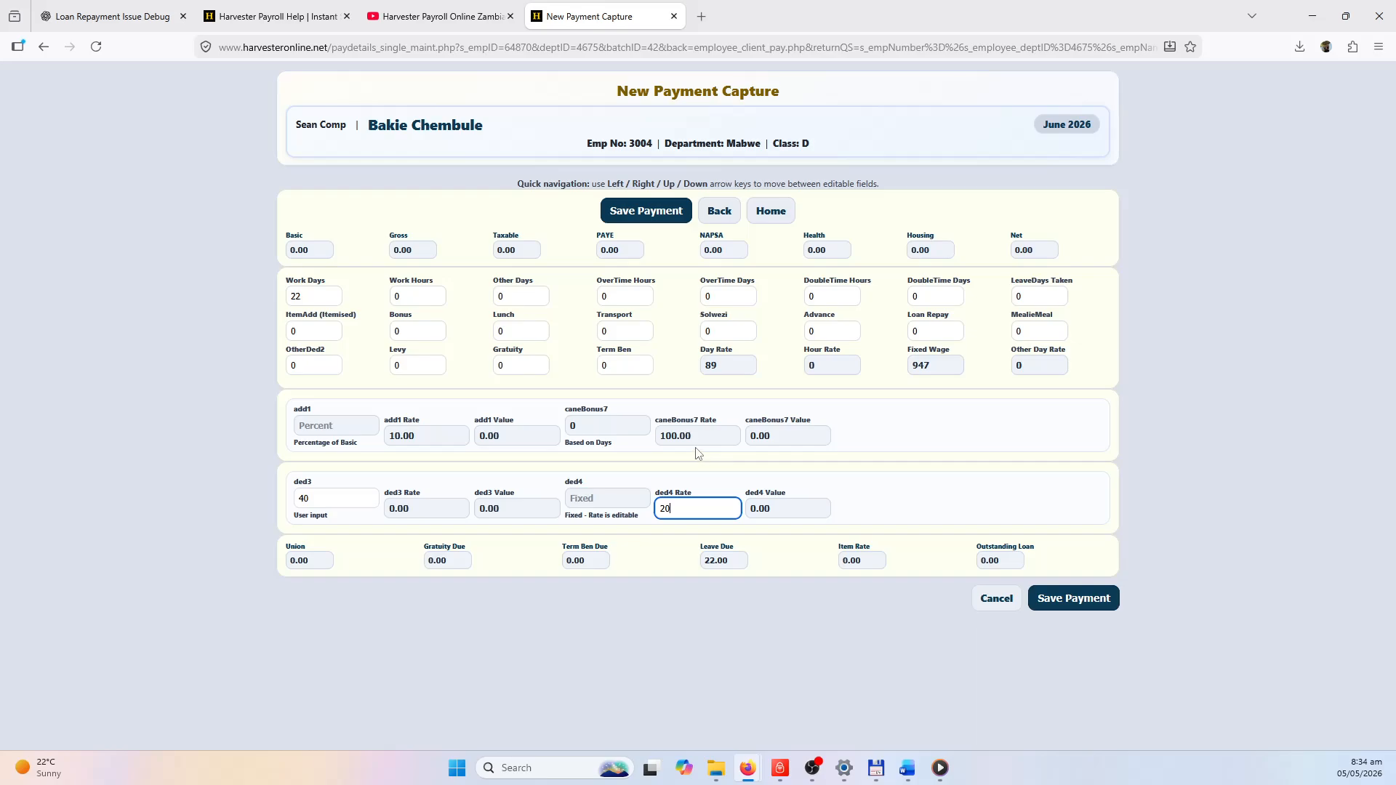
pyautogui.click(630, 211)
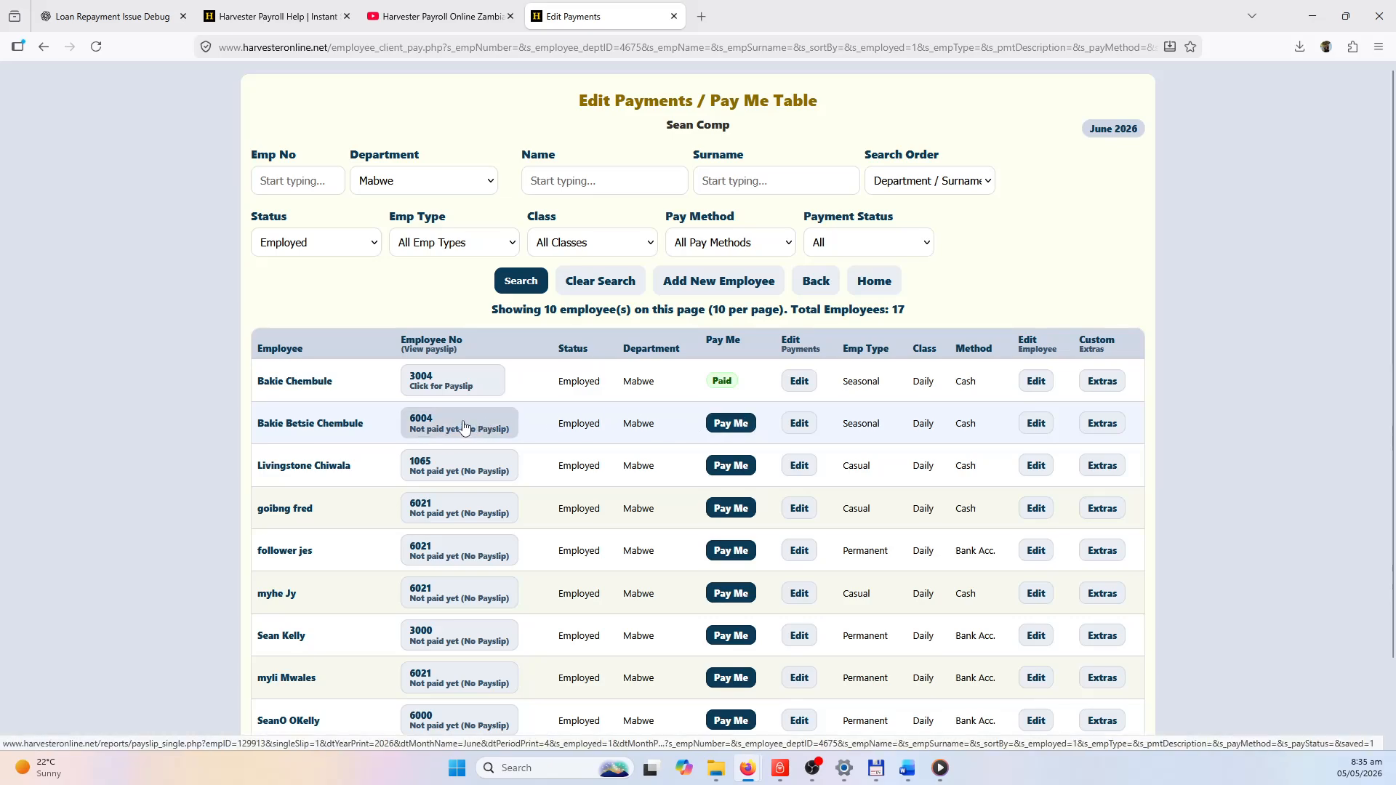
# Open the employee's June 2026 payslip showing a net of 3,181.00.
pyautogui.click(446, 384)
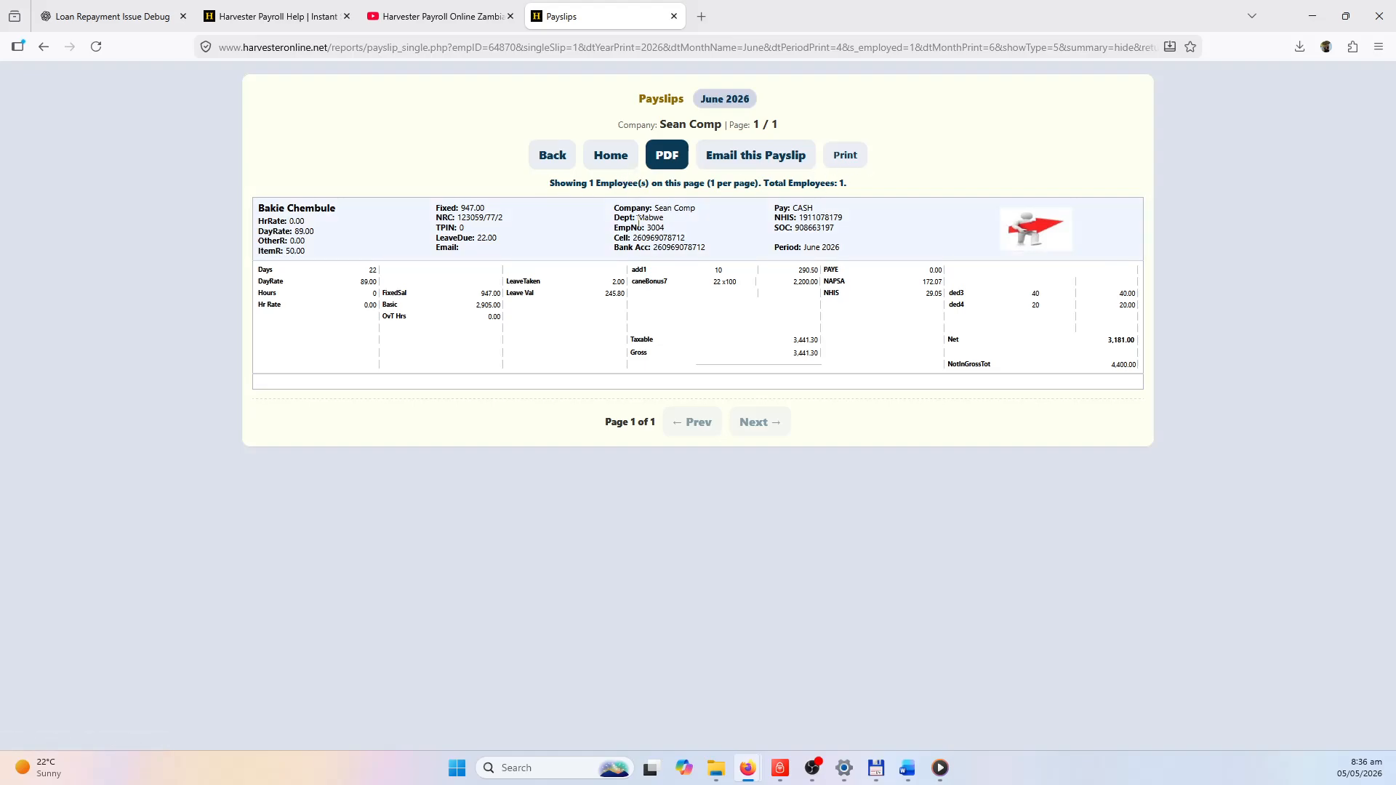
# Go back from the payslip to the Mabwe Pay Me table.
pyautogui.click(549, 160)
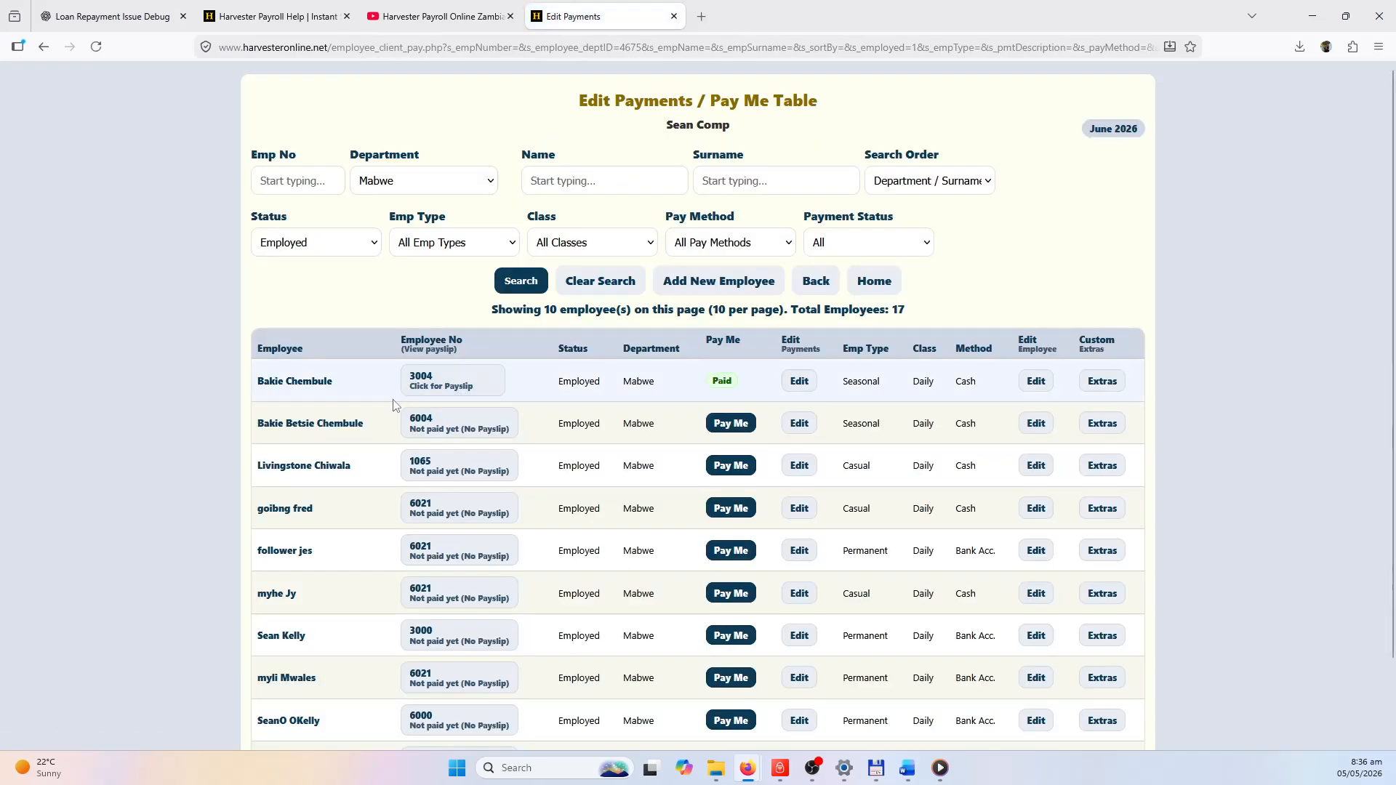